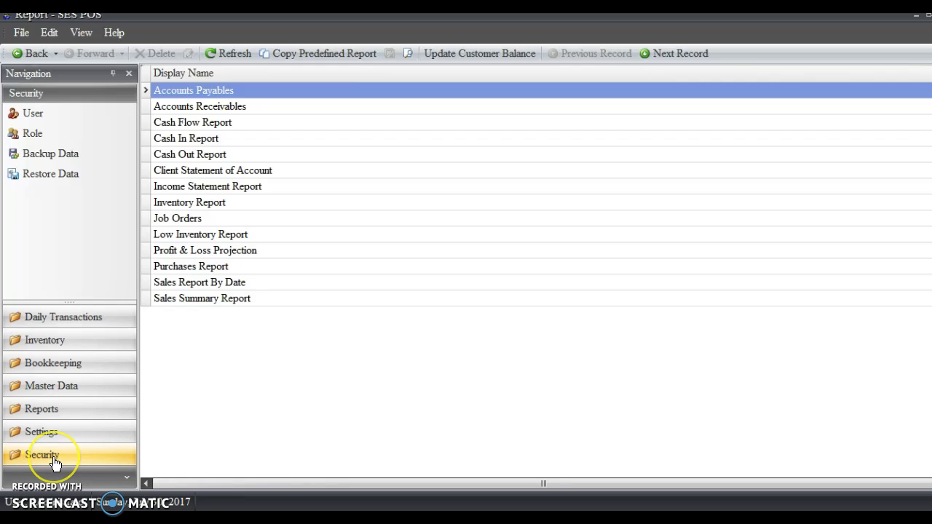
- Open the System Role list from the Security section of the Navigation panel
click(55, 461)
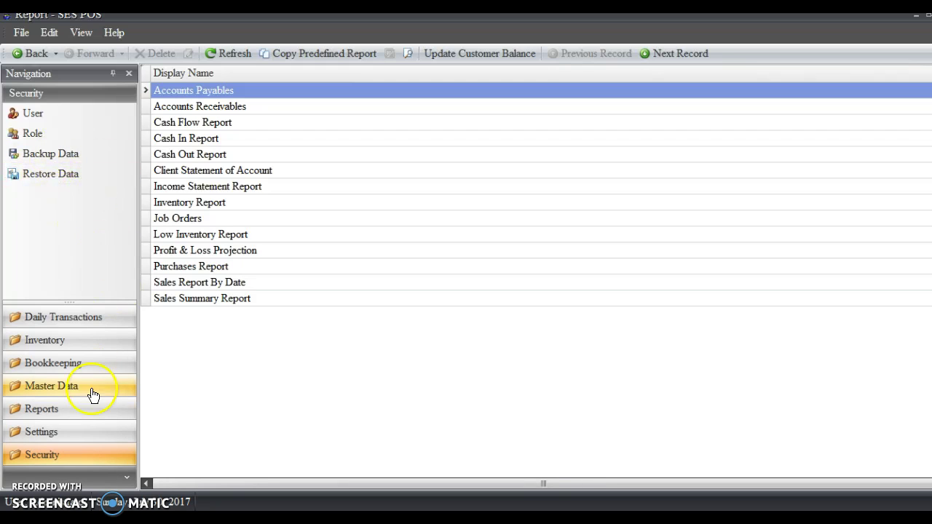
click(51, 453)
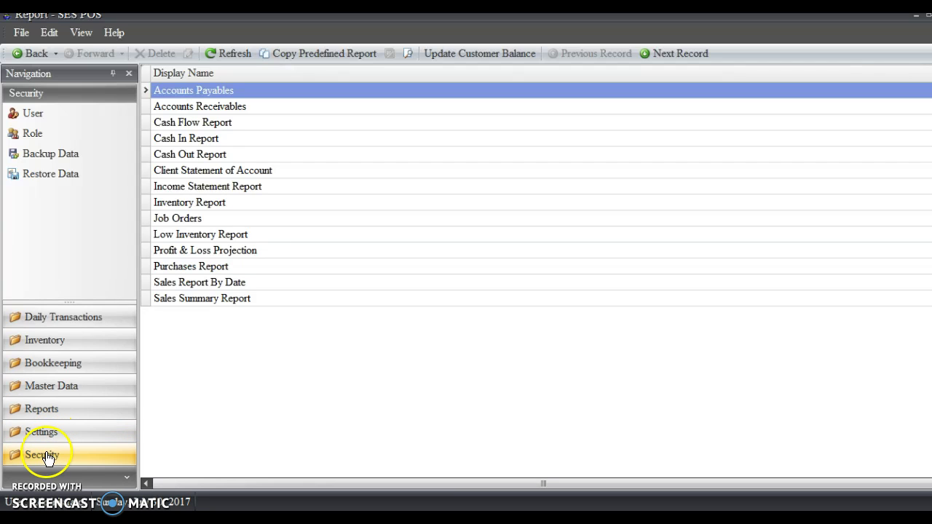
click(42, 141)
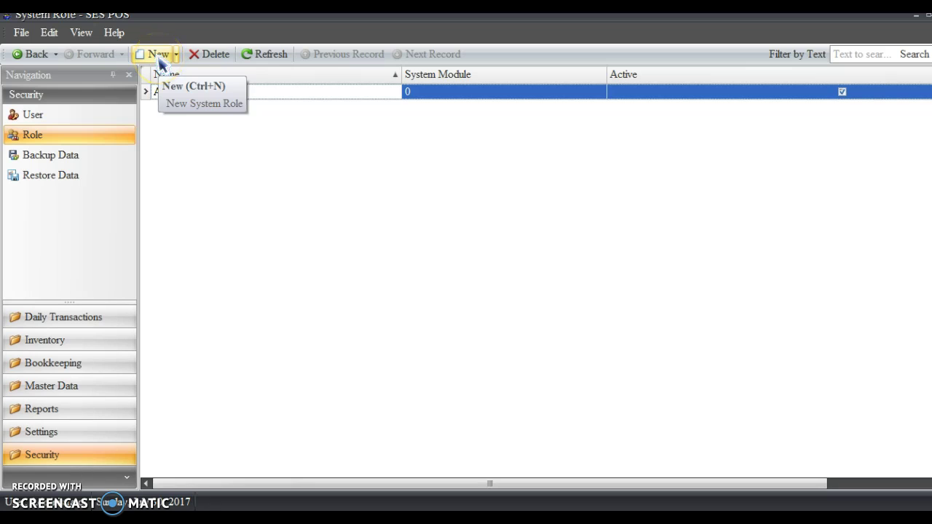
- Create a new system role and enter the name SALES DEPARTMENT
click(159, 57)
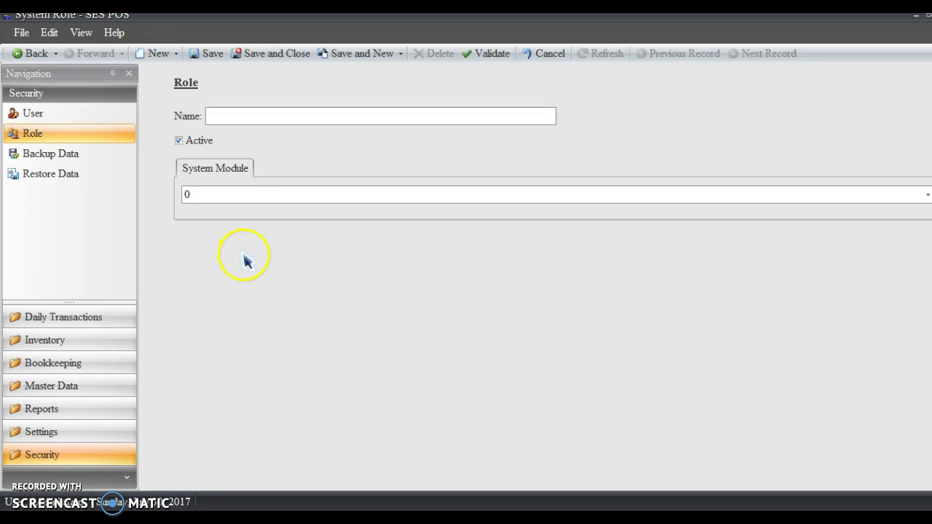
text(SALES DEPARTMENT)
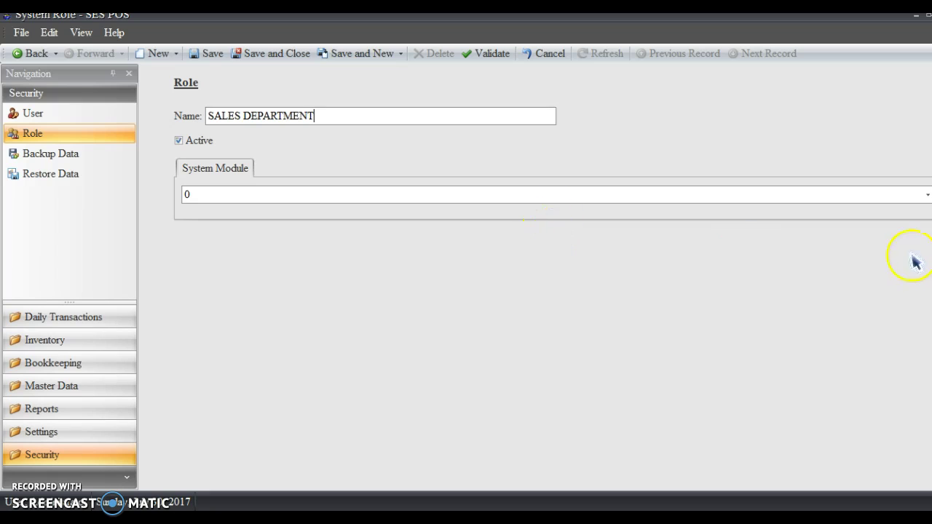
- Tick the Sales, Customer and Supplier system modules for the role and confirm
click(927, 195)
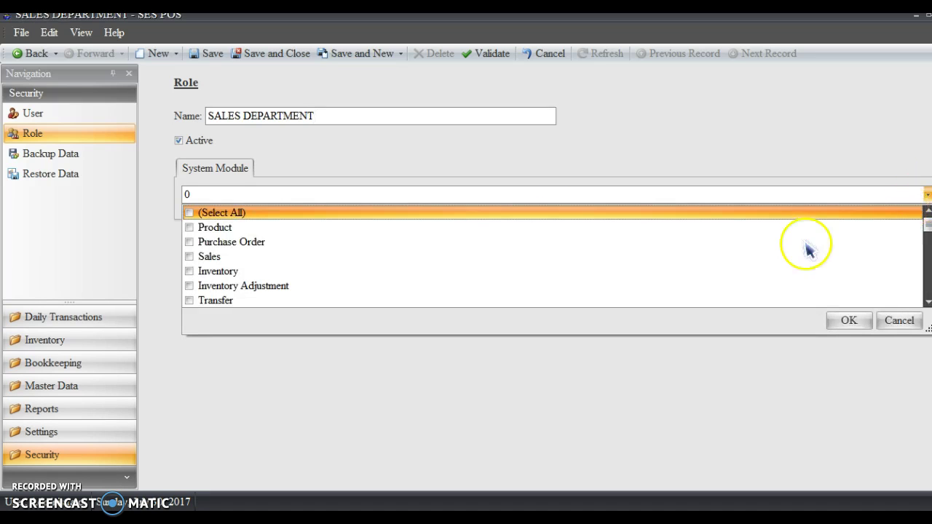
click(190, 257)
scroll(295, 268, down, 1)
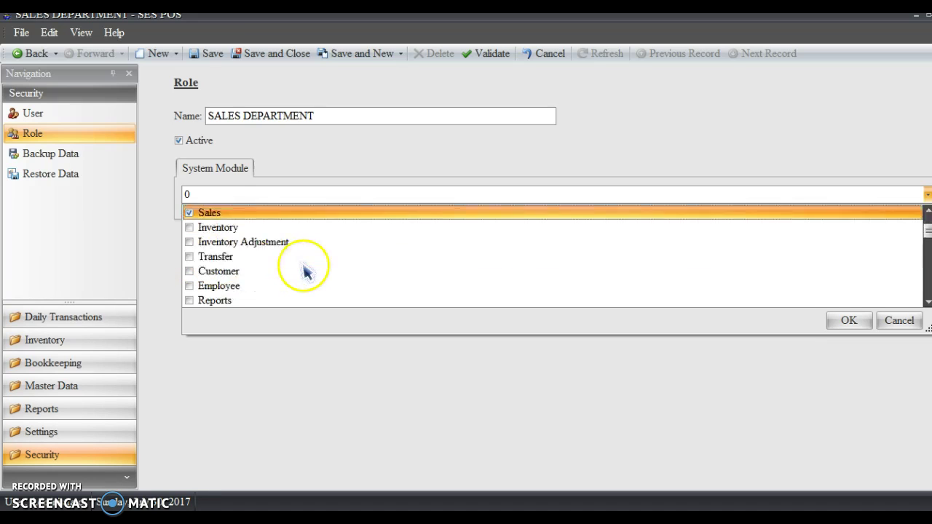
click(189, 271)
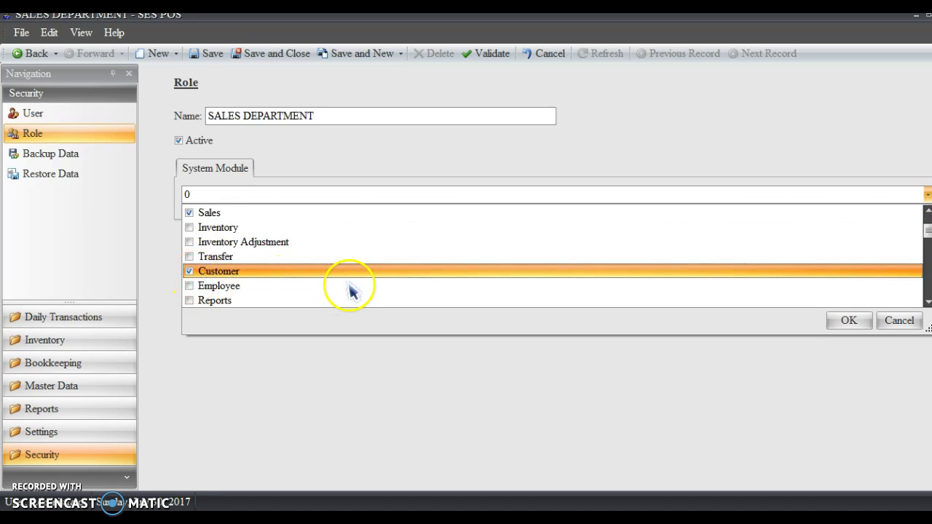
scroll(350, 290, down, 1)
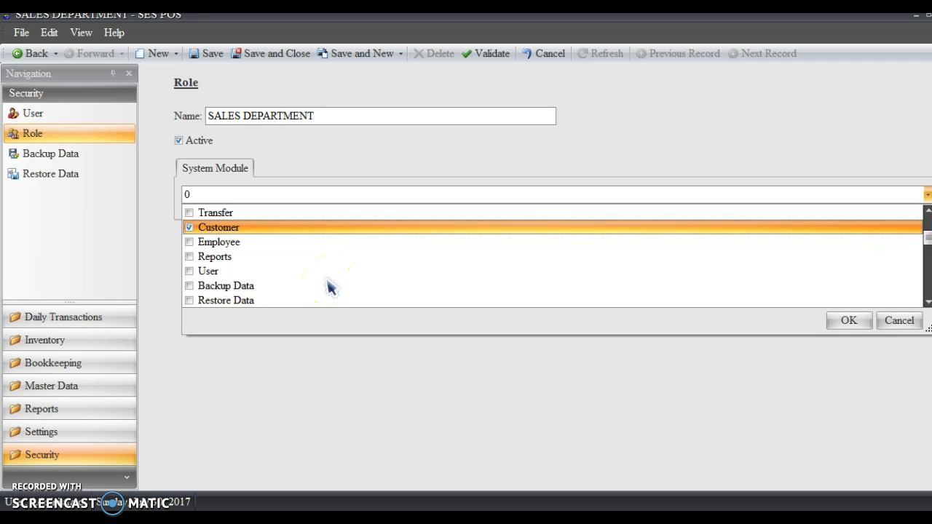
scroll(328, 287, down, 2)
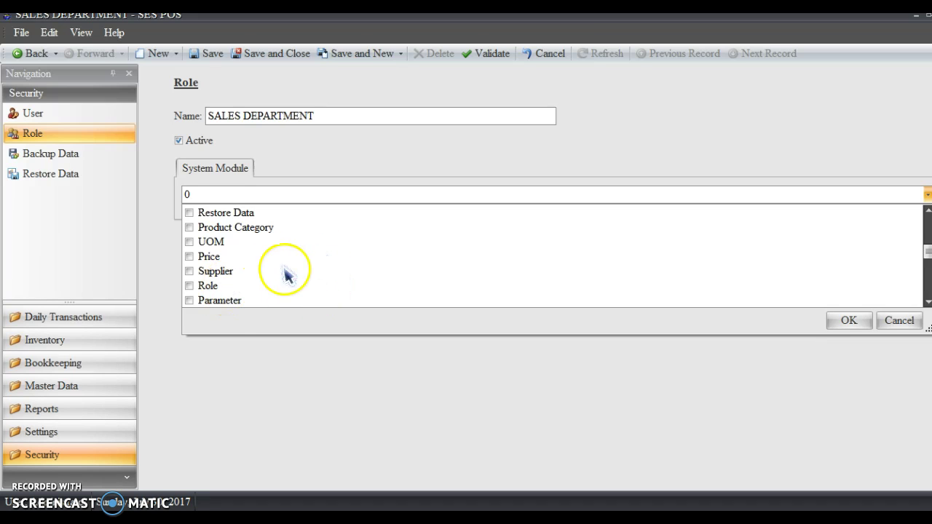
click(189, 272)
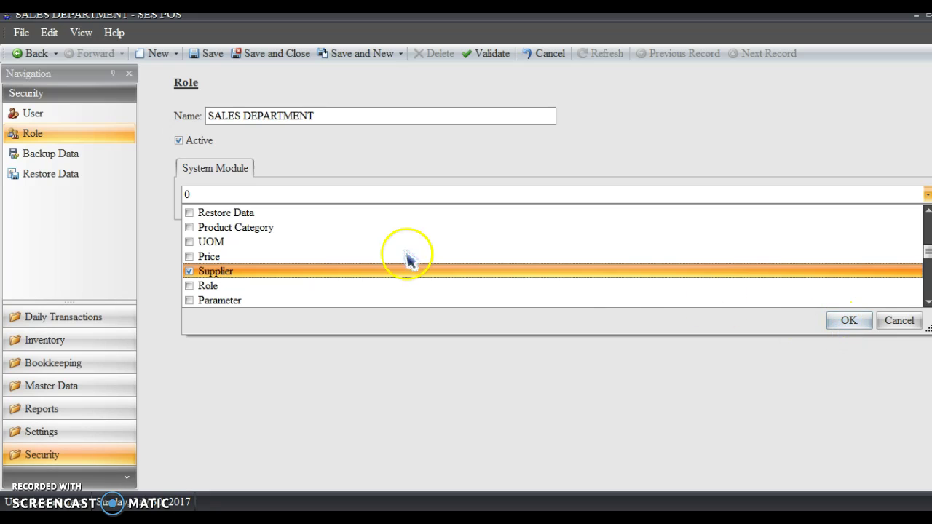
click(849, 322)
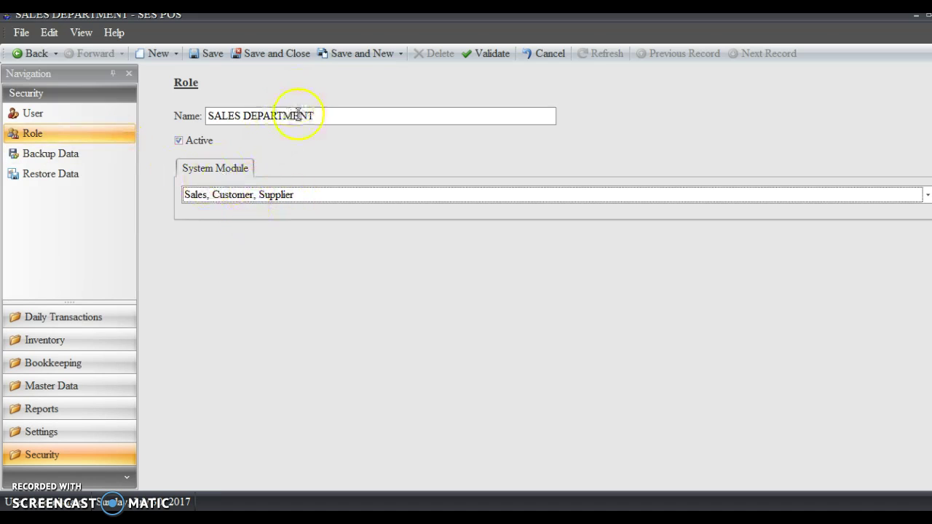
- Save SALES DEPARTMENT and start a new role named PURCHASING
click(370, 54)
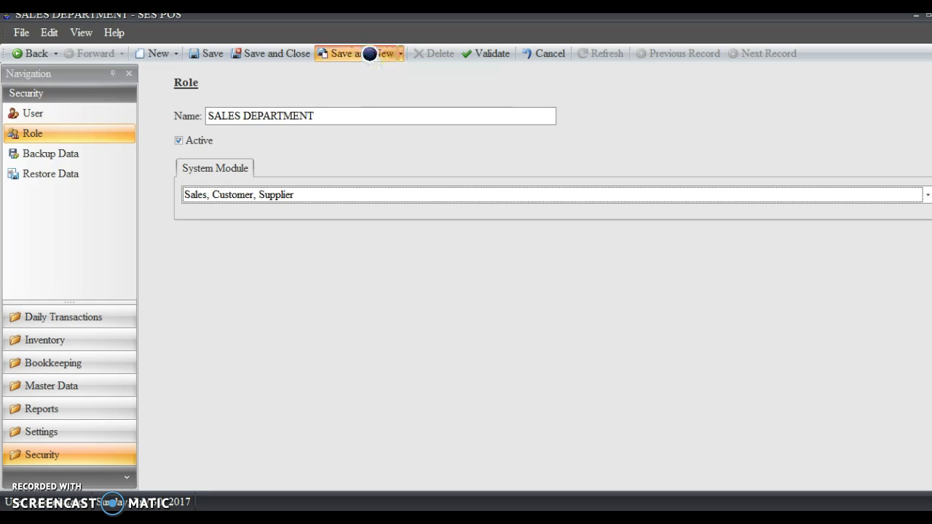
click(250, 115)
text(PURCHASING)
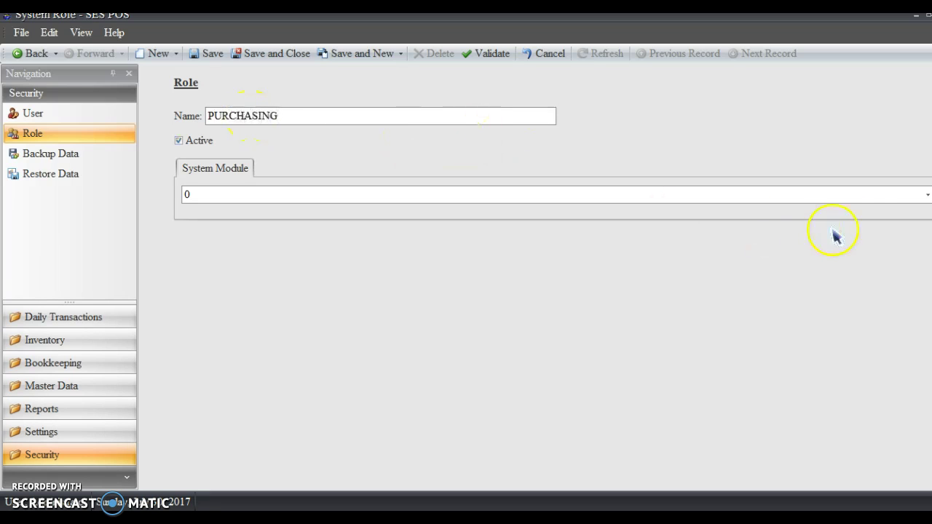
- Give PURCHASING the Purchase Order, Inventory and Inventory Adjustment modules, then save and close
click(928, 194)
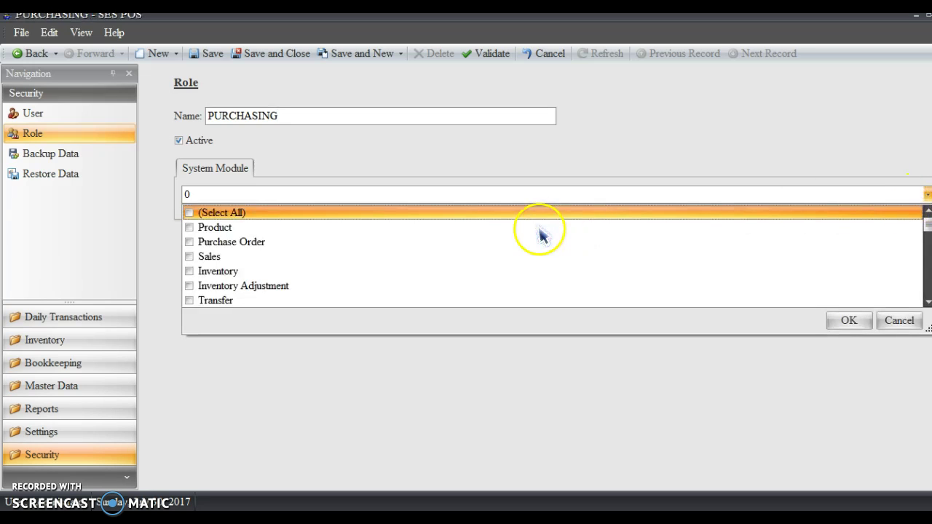
click(190, 244)
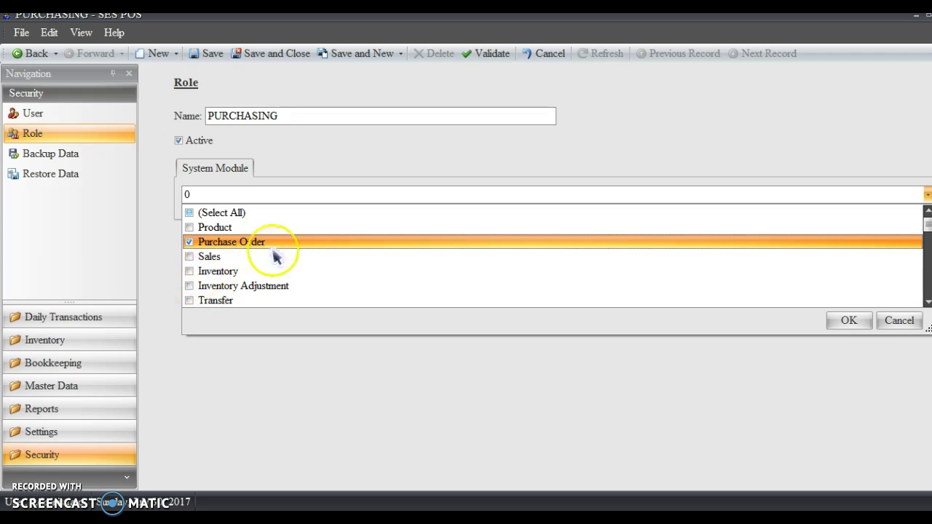
click(190, 271)
click(191, 286)
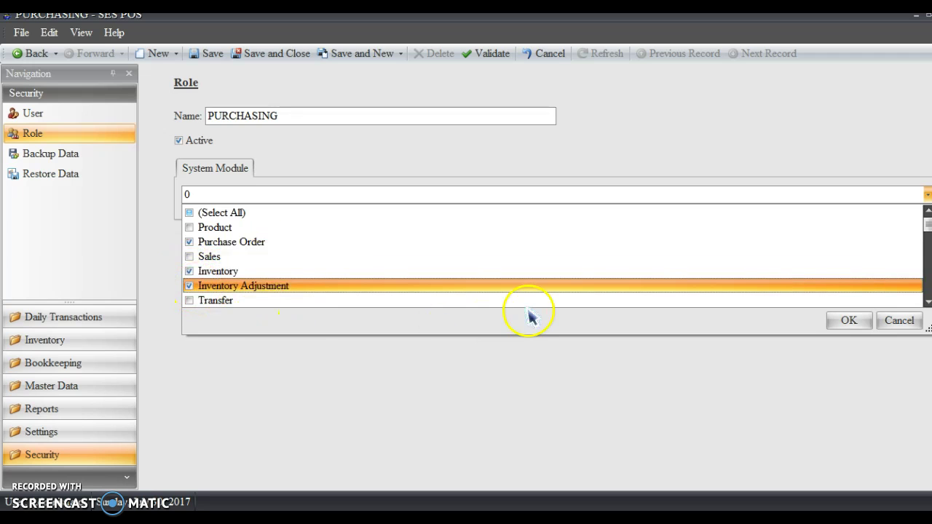
click(846, 321)
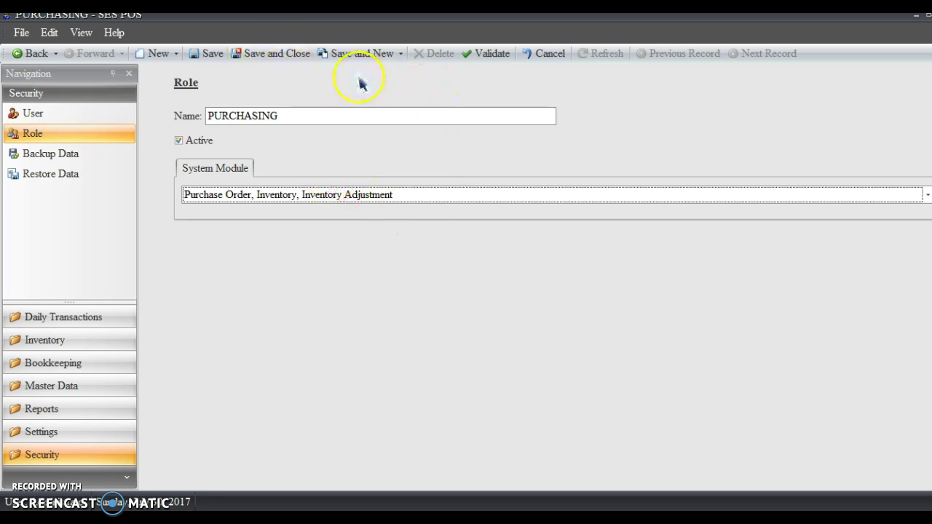
click(290, 58)
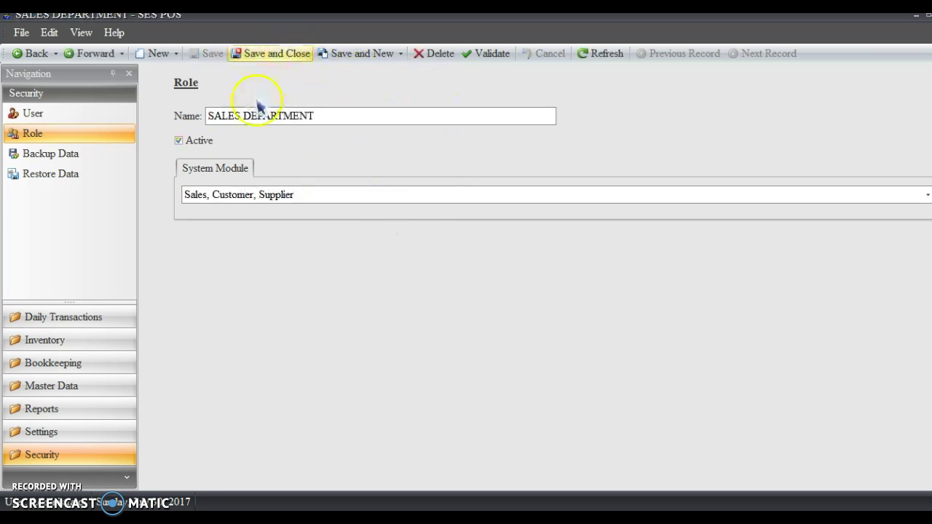
- Reopen SALES DEPARTMENT, add the Transfer module, and save the role
click(37, 138)
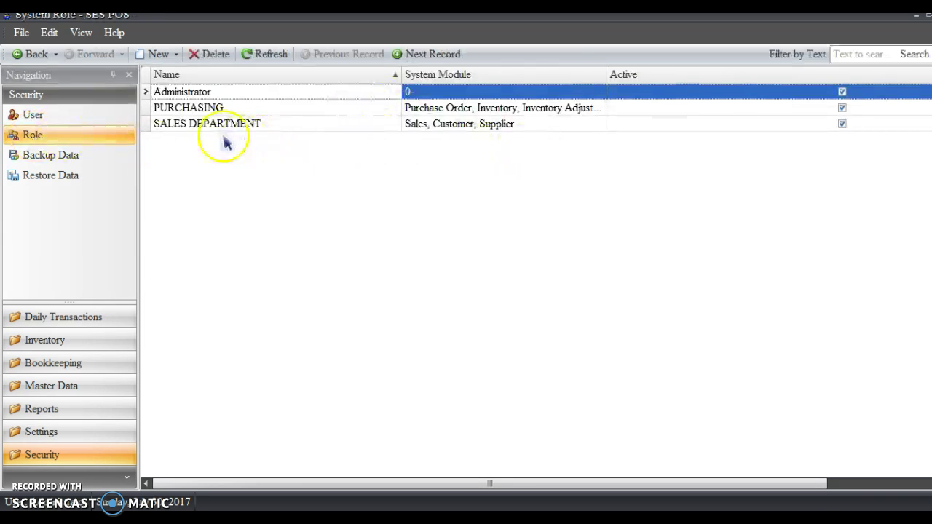
click(199, 126)
double_click(199, 127)
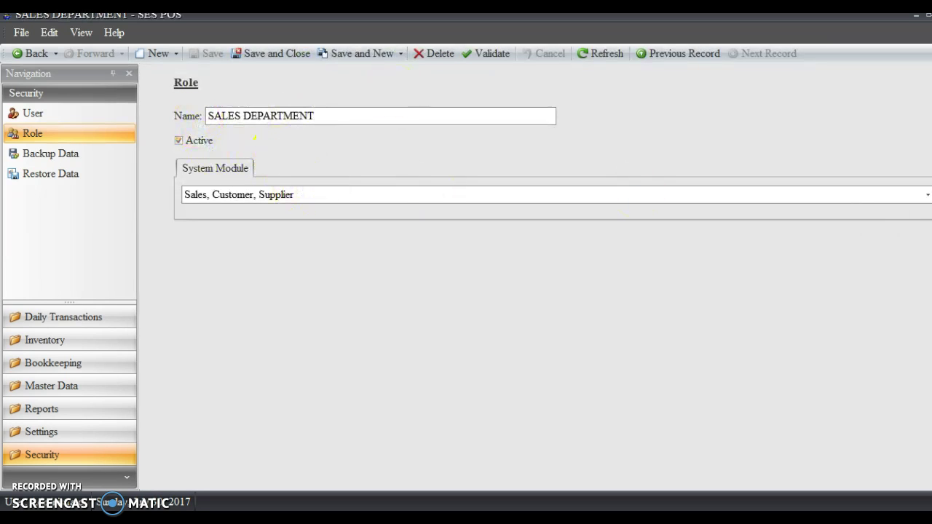
click(928, 194)
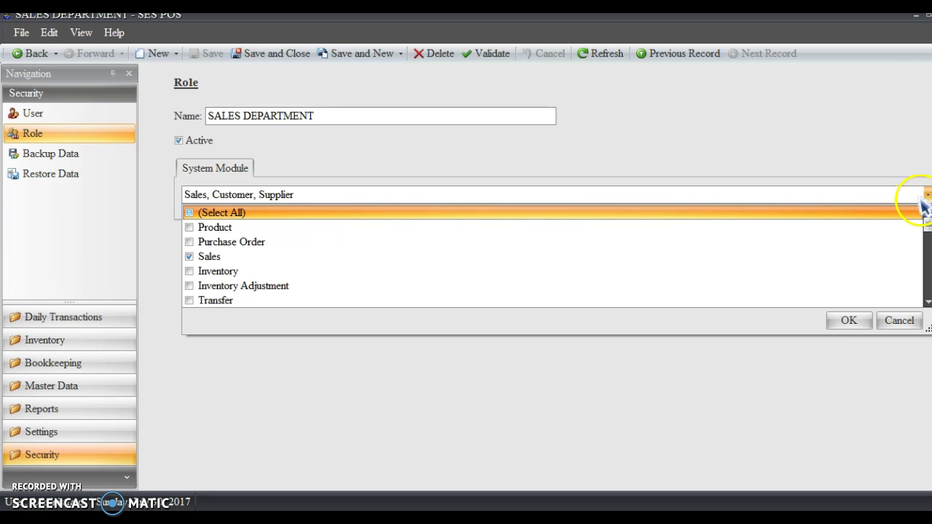
scroll(325, 242, down, 1)
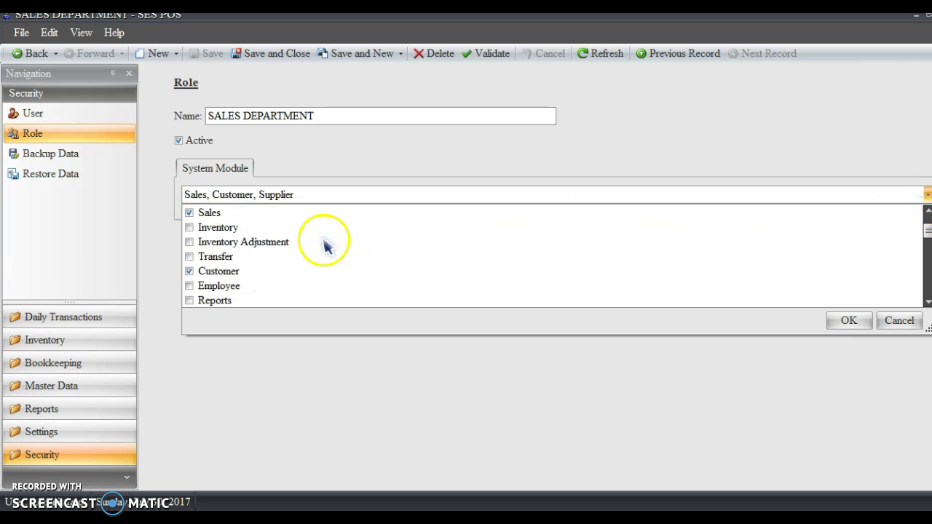
click(192, 257)
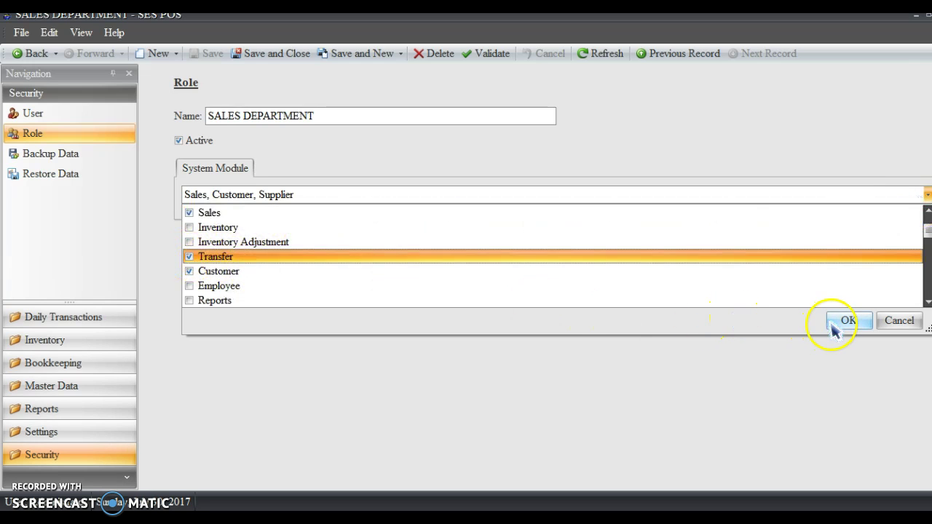
click(846, 321)
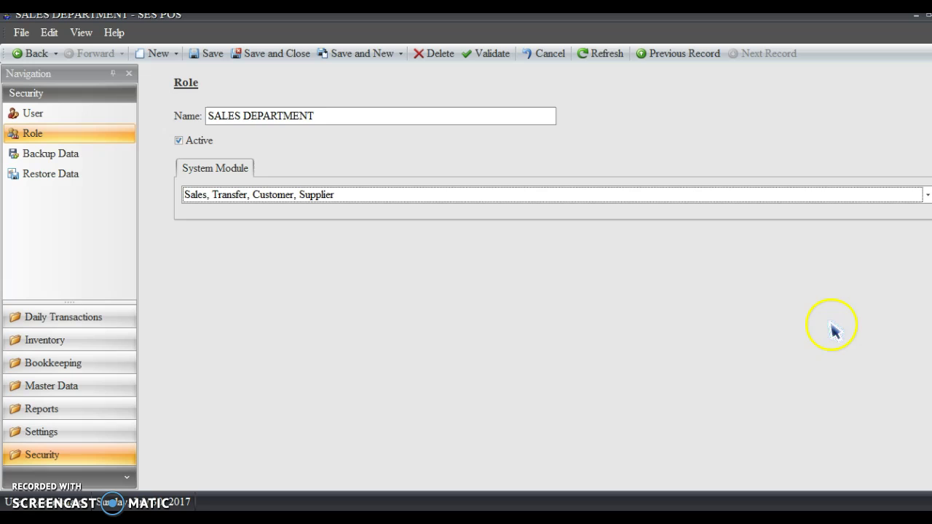
click(260, 57)
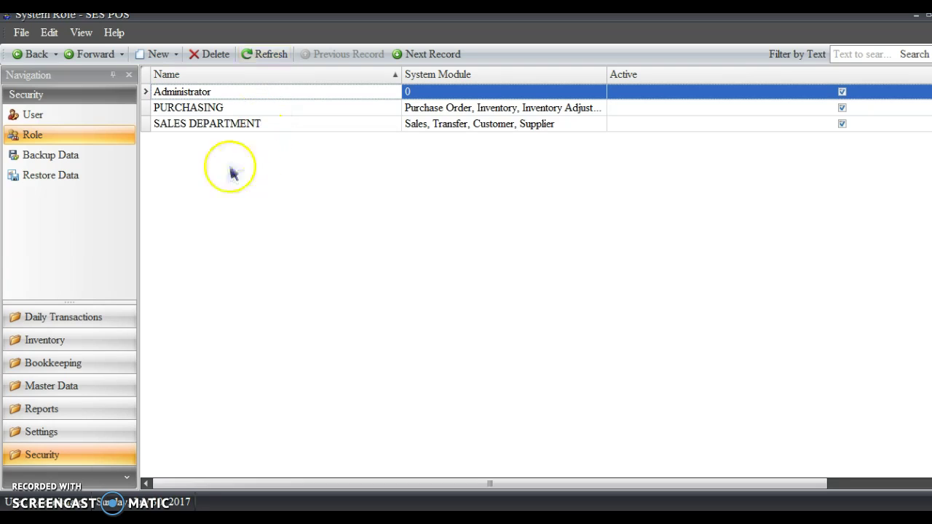
- Delete the PURCHASING role and confirm the deletion
click(204, 109)
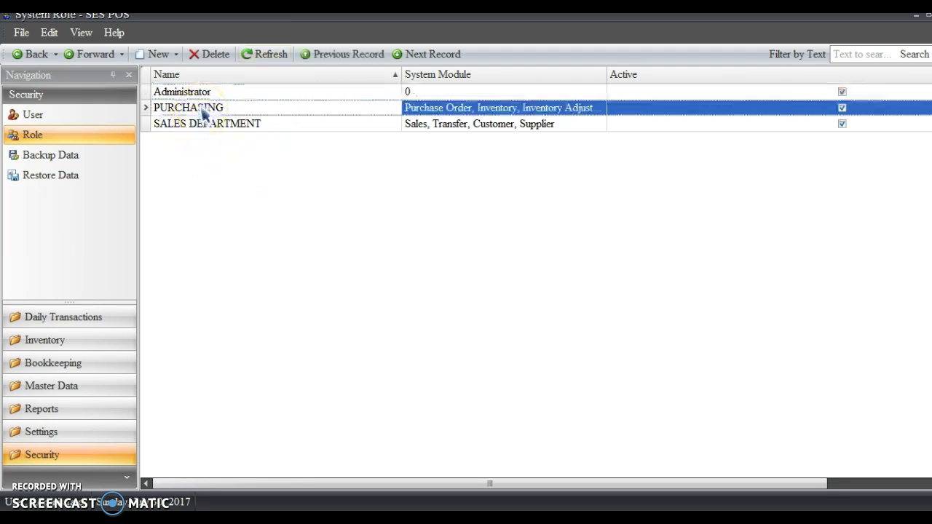
click(217, 57)
click(443, 287)
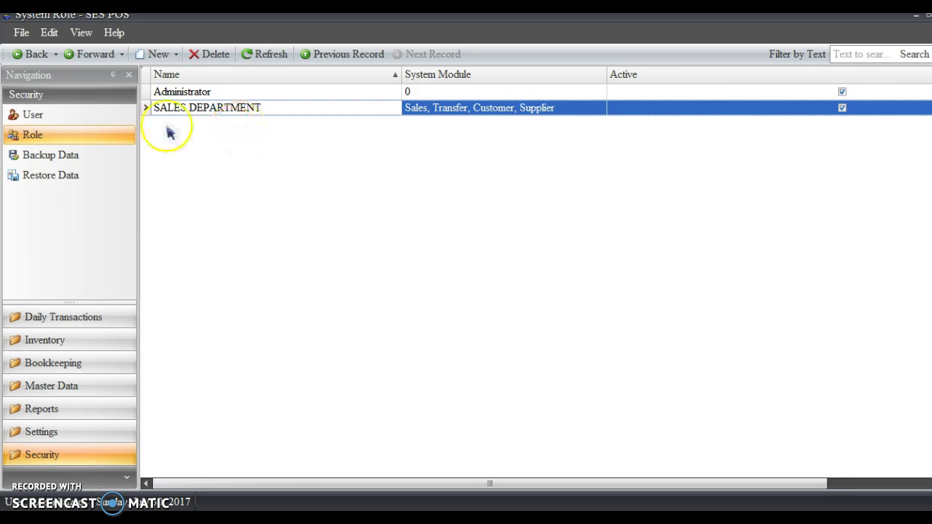
- Create a new system user with the SALES DEPARTMENT role and save the record
click(40, 118)
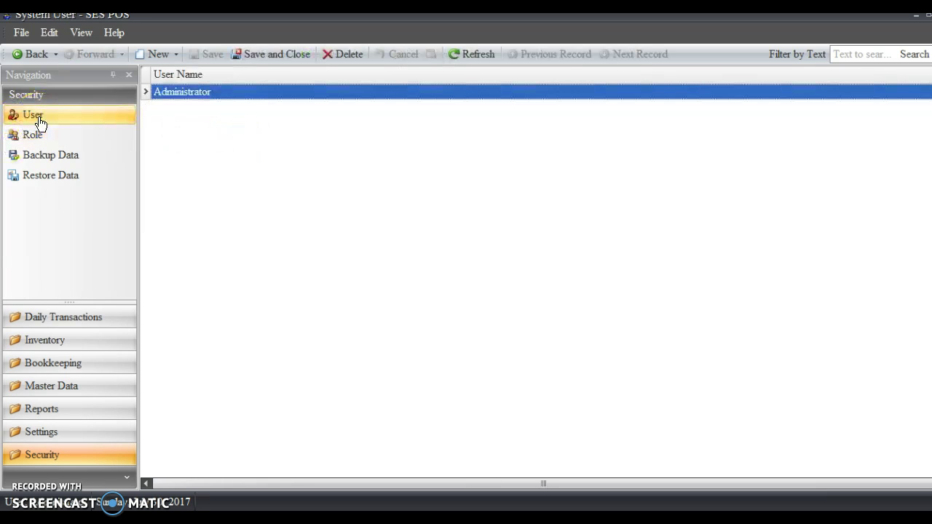
click(157, 55)
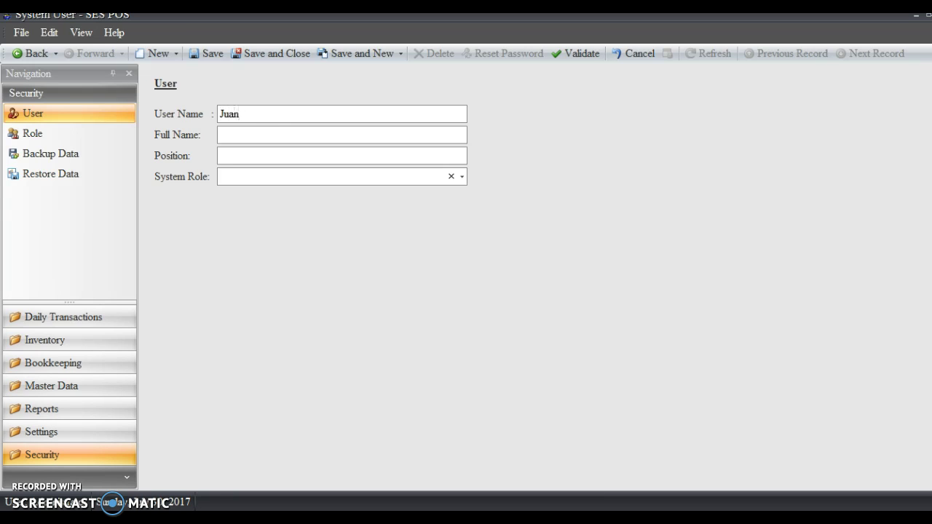
key(Tab)
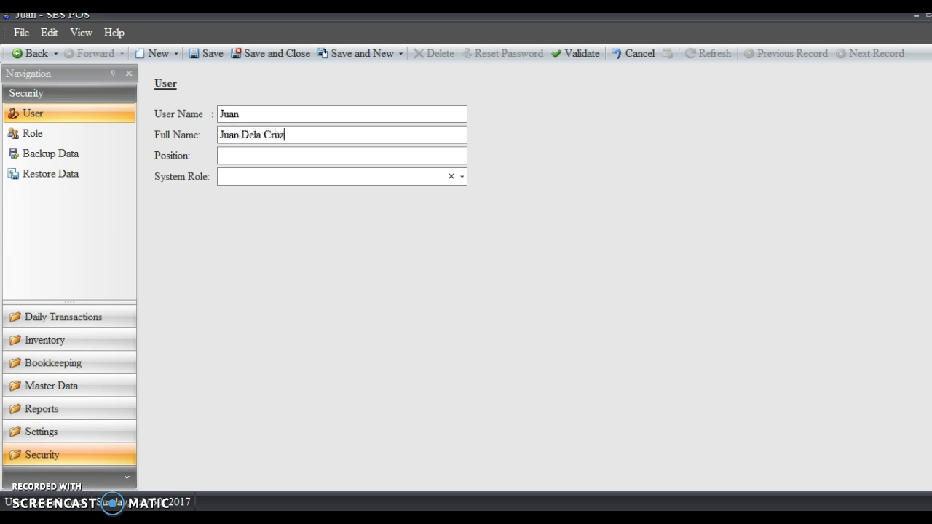
click(336, 159)
click(466, 179)
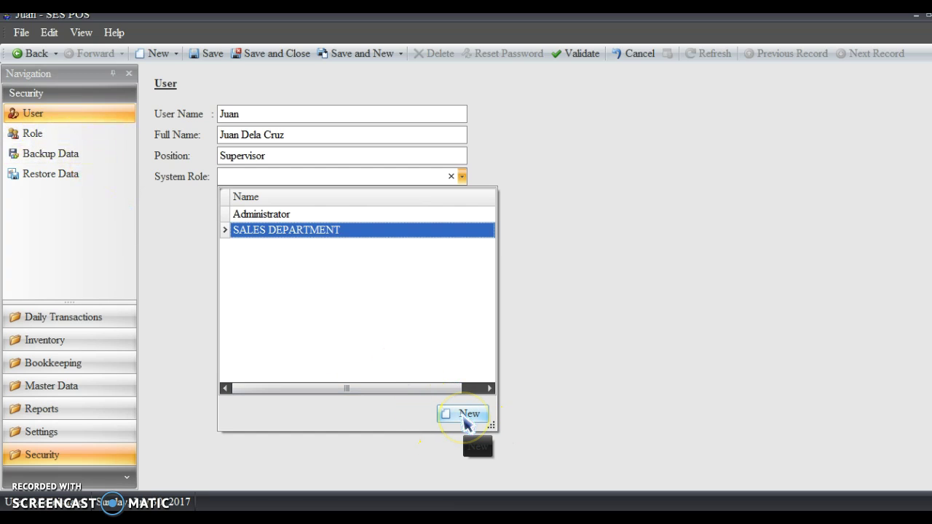
click(271, 235)
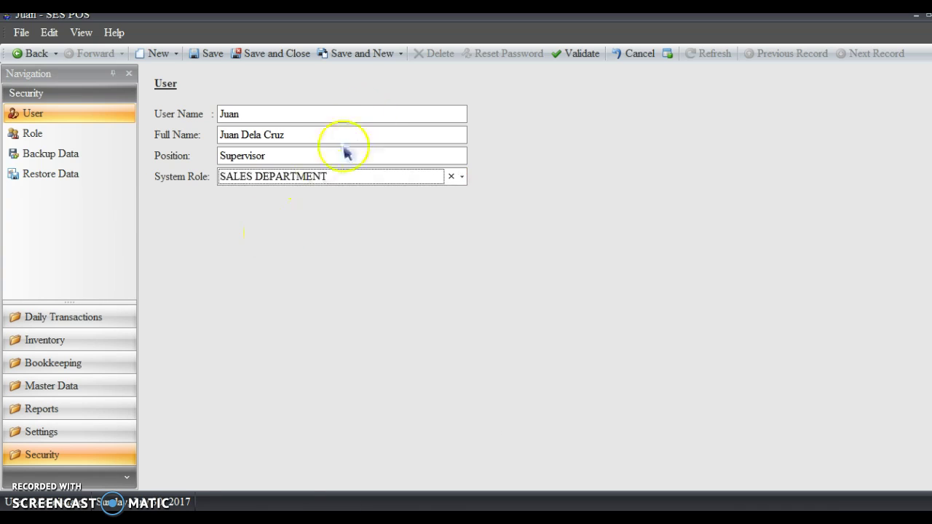
click(297, 62)
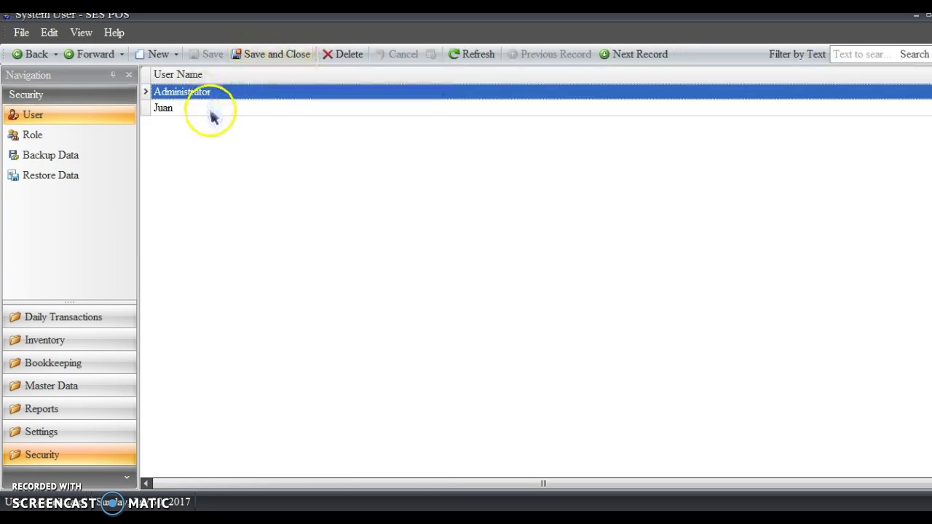
- Retype the new user's User Name in capitals, save it, and select the user
double_click(211, 113)
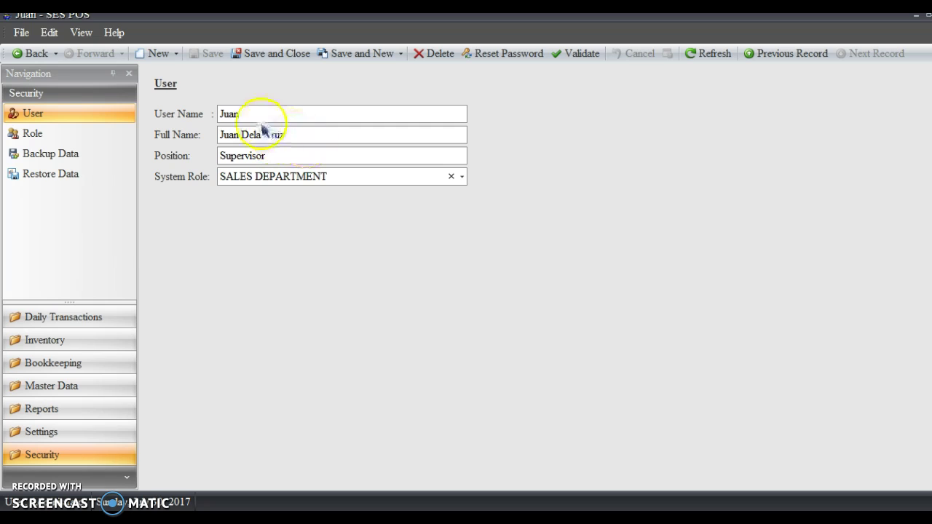
key(BackSpace)
key(BackSpace)
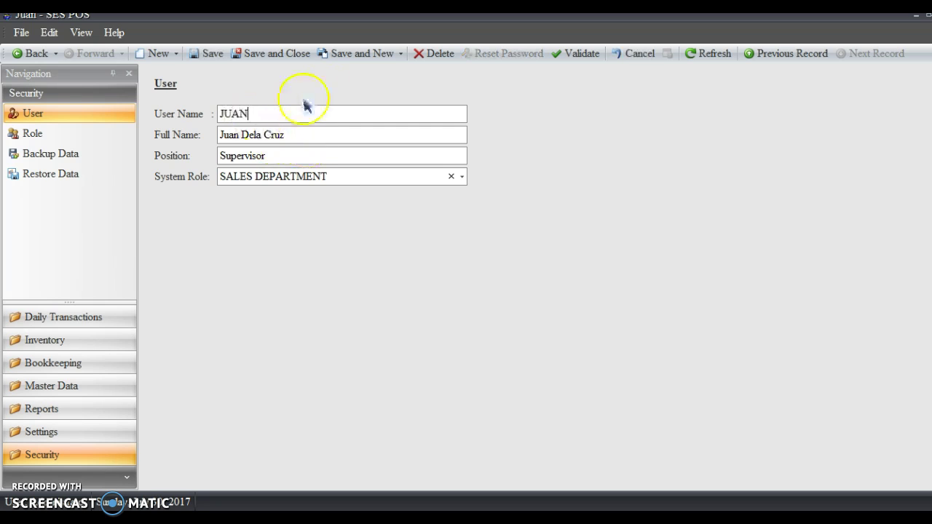
click(290, 57)
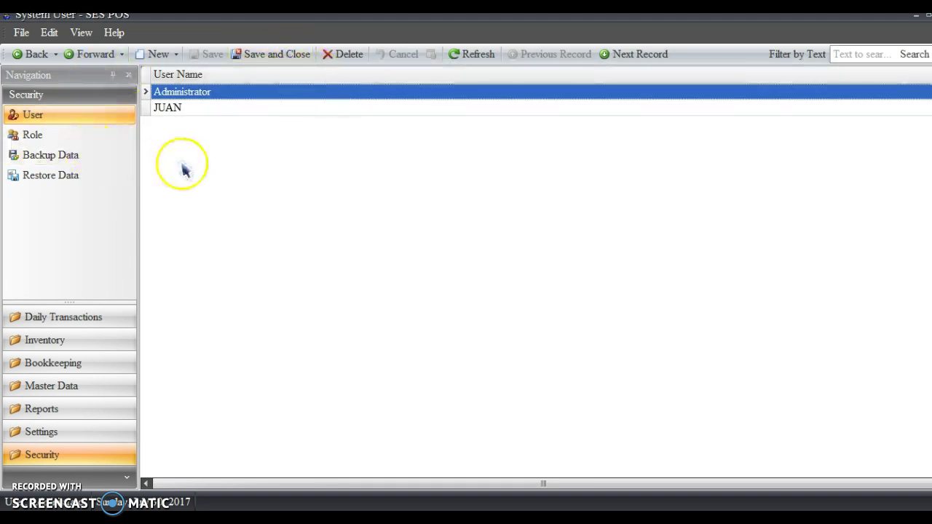
click(184, 111)
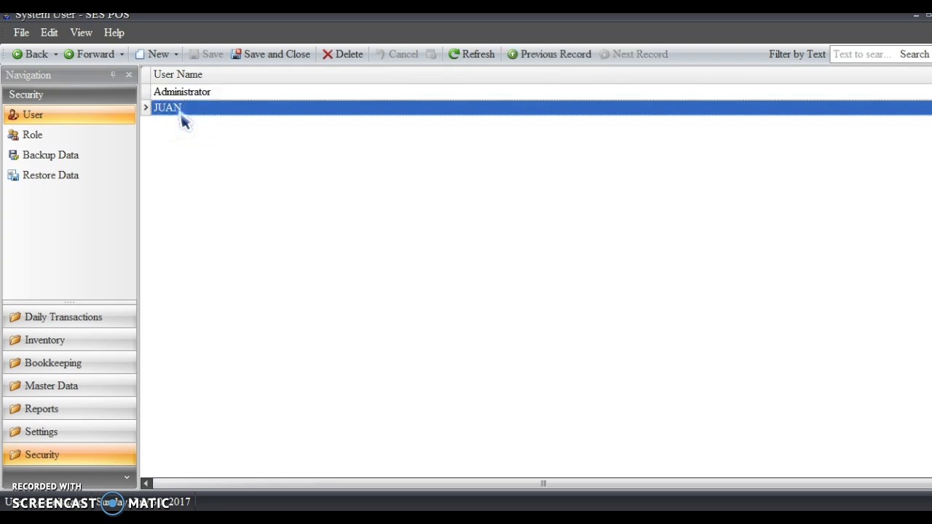
- Start a new backup record SES_7_30_2017_21_33.sql and open the folder browser for its path
click(59, 161)
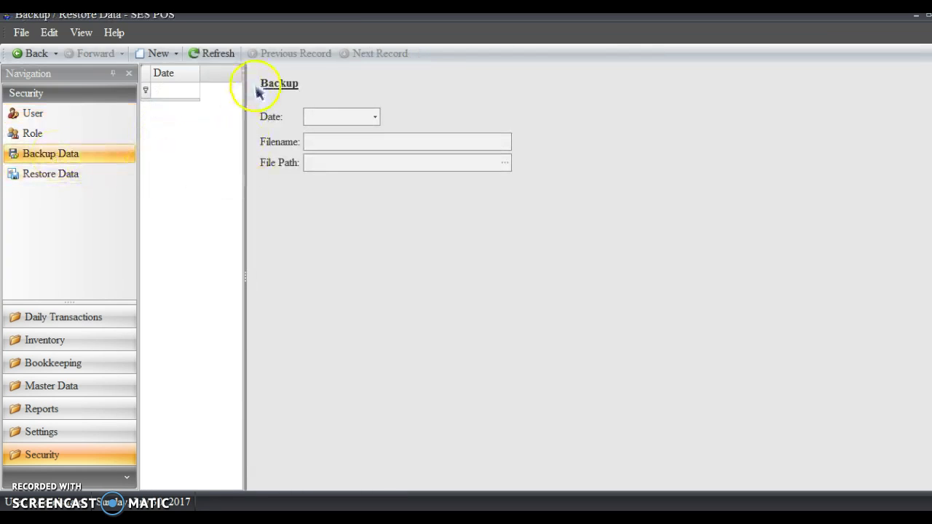
drag(198, 73, 239, 83)
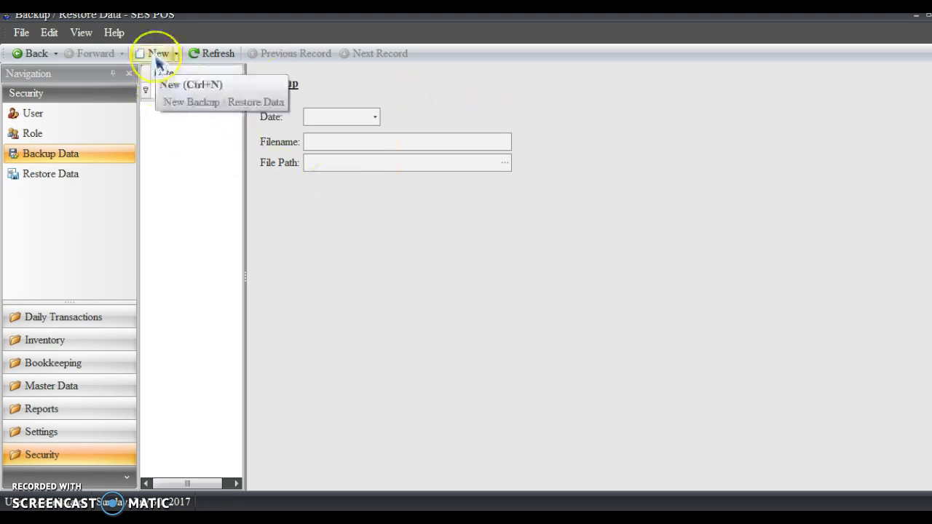
click(156, 56)
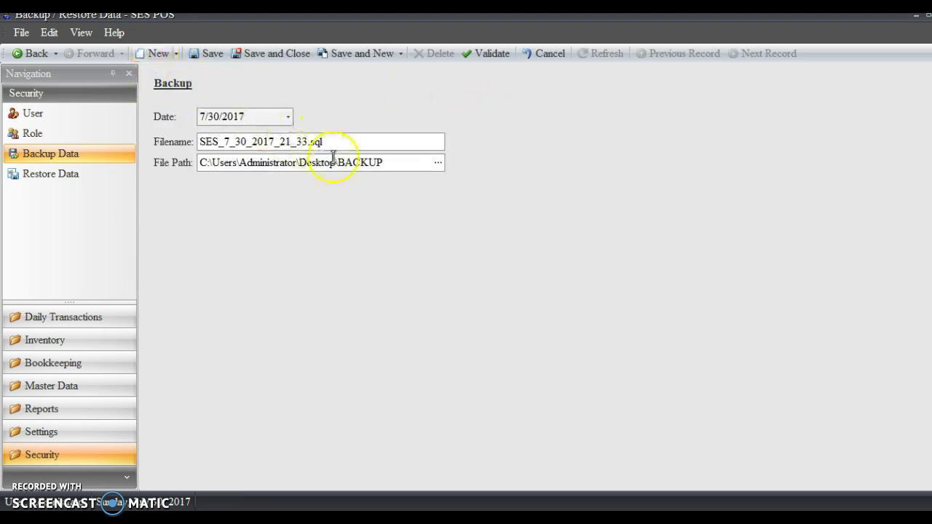
click(439, 161)
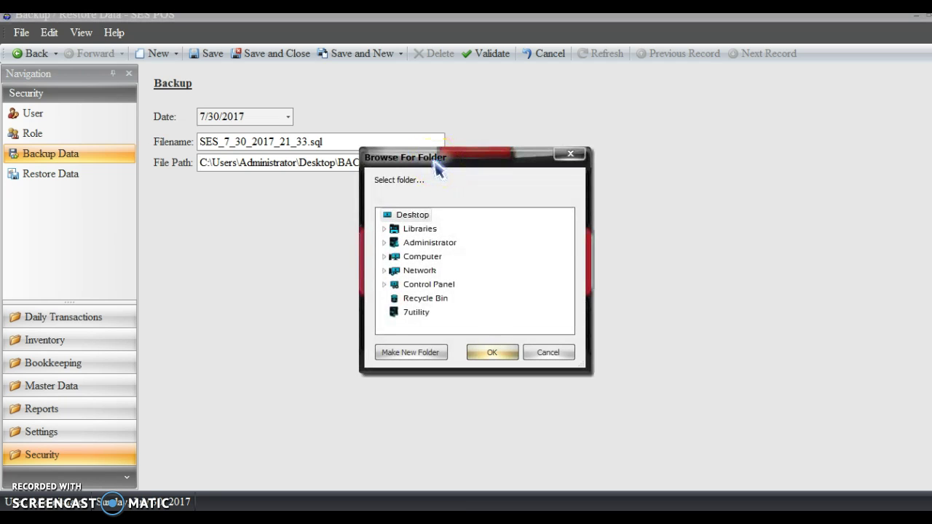
click(539, 353)
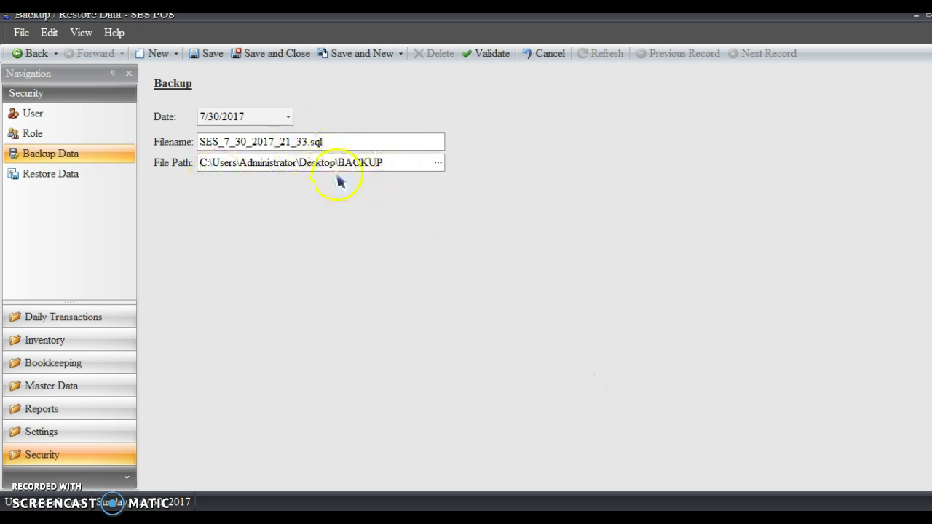
click(437, 162)
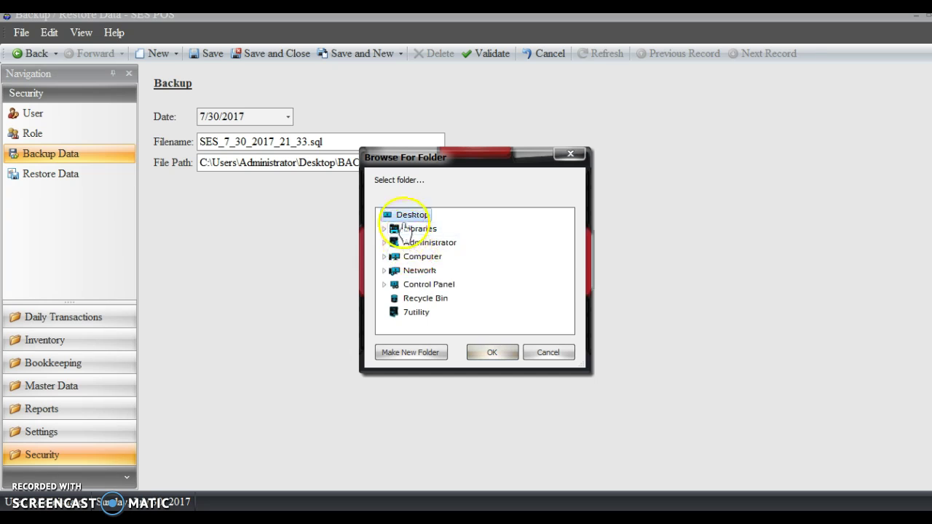
- Set the backup destination to D:\BACKUP2, save it, and acknowledge the success message
click(420, 259)
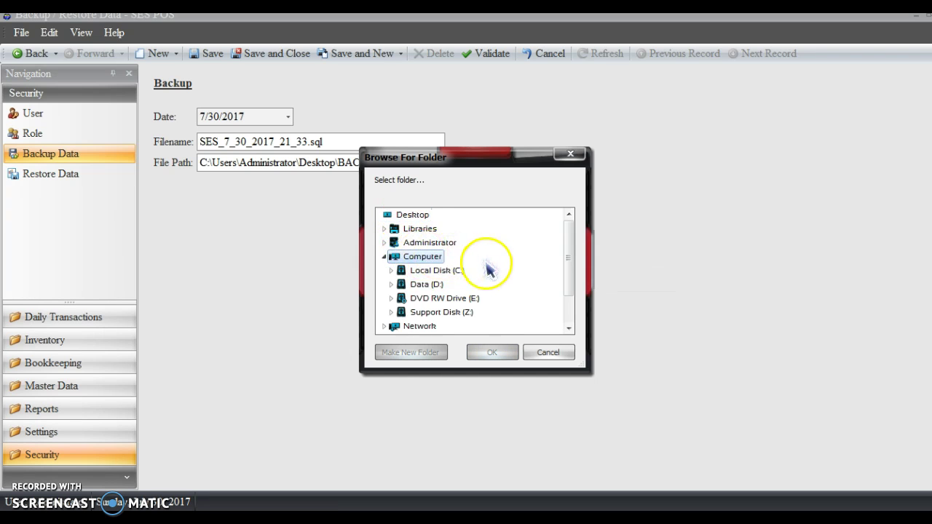
scroll(484, 275, down, 1)
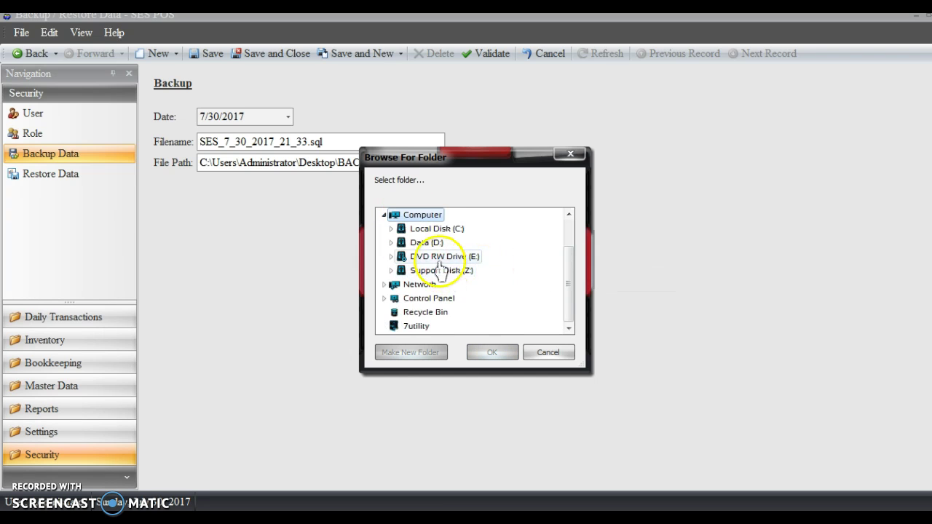
click(424, 244)
scroll(494, 255, down, 3)
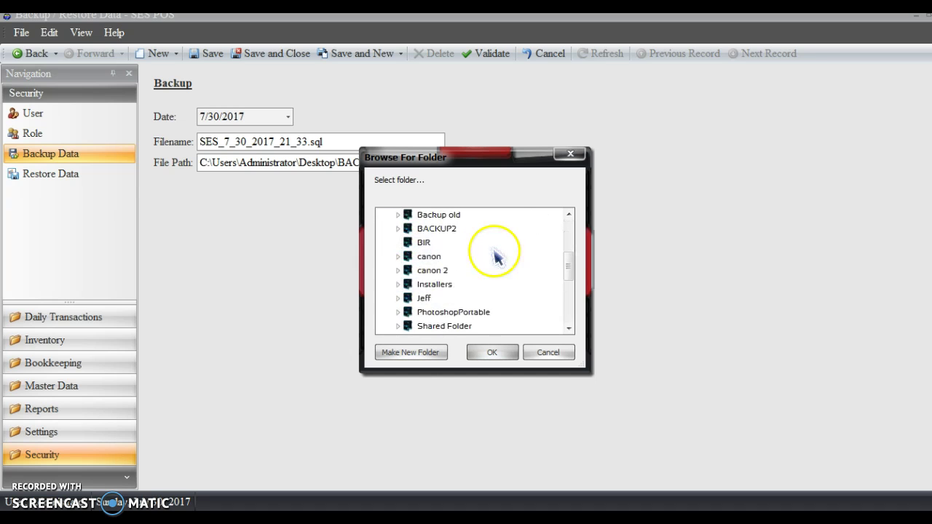
click(447, 232)
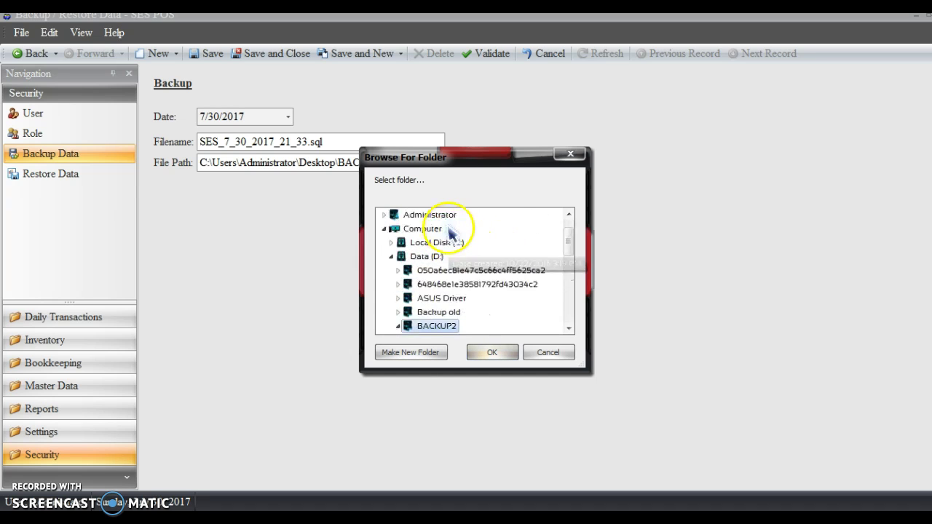
click(482, 352)
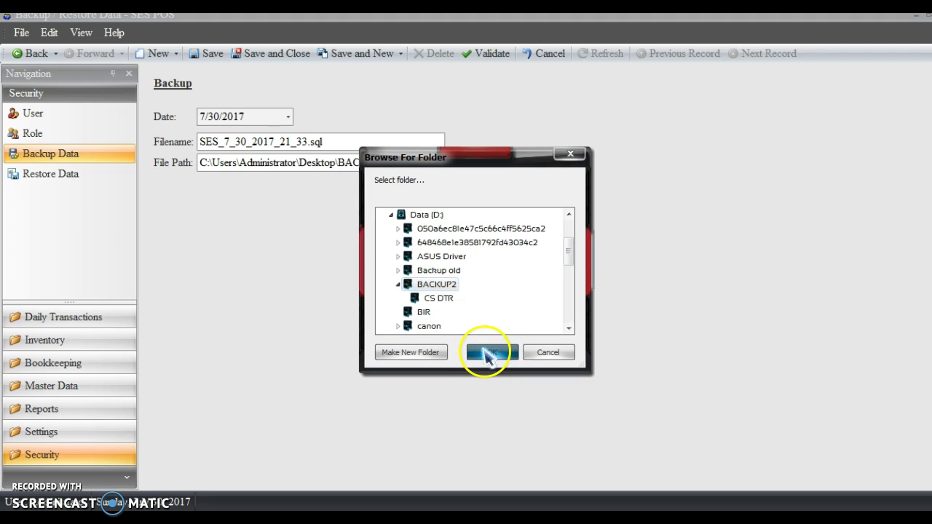
click(275, 57)
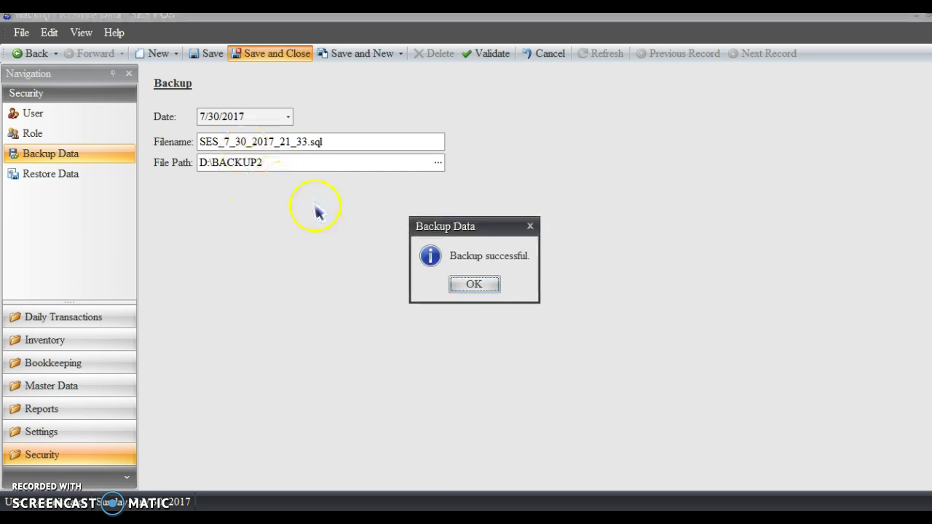
click(482, 287)
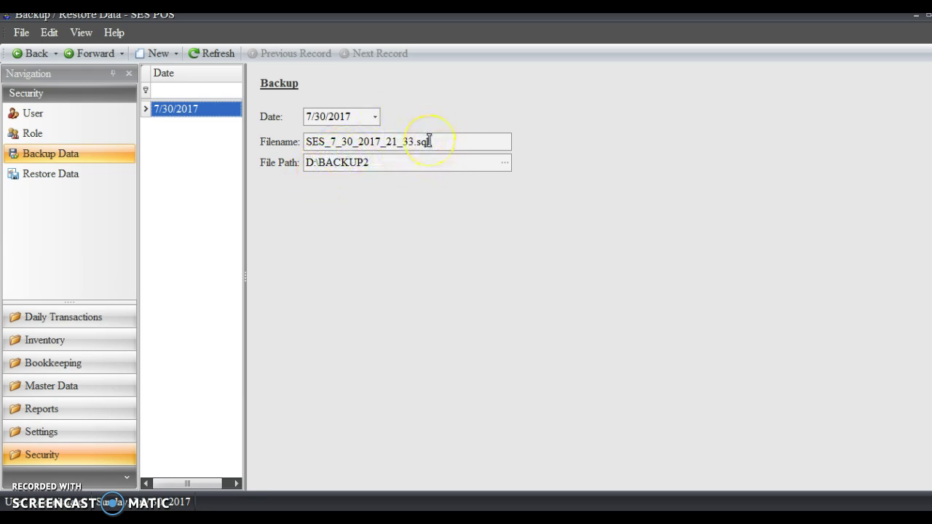
- View the empty Restore Data page, then log off the administrator session through File > Log Off
click(36, 179)
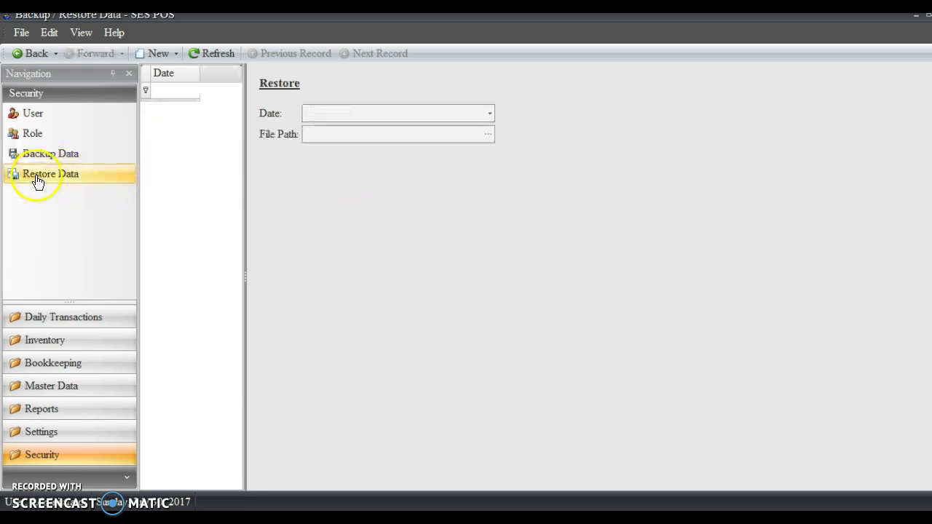
drag(200, 73, 281, 83)
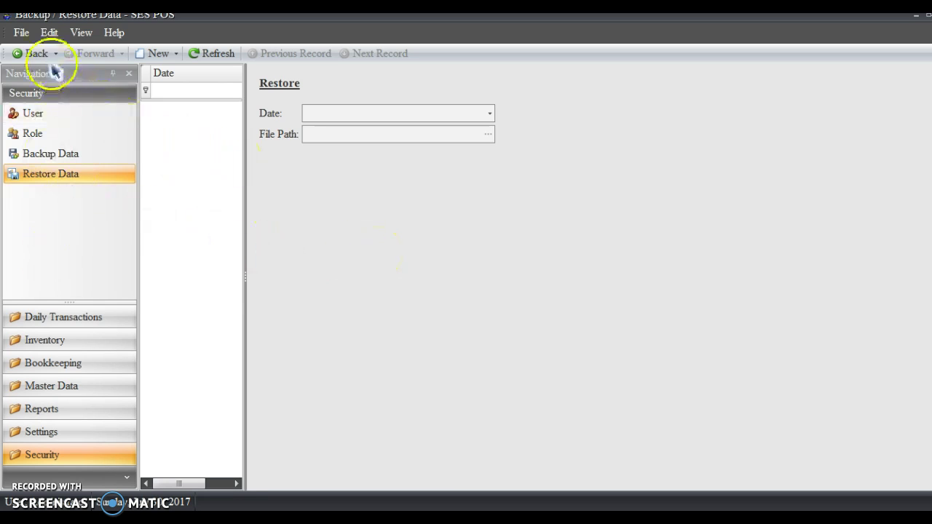
click(20, 33)
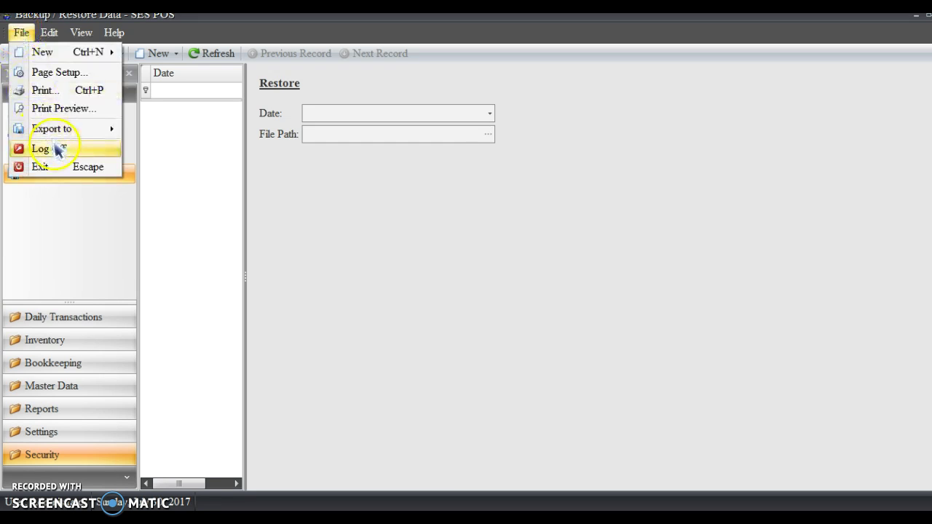
click(32, 148)
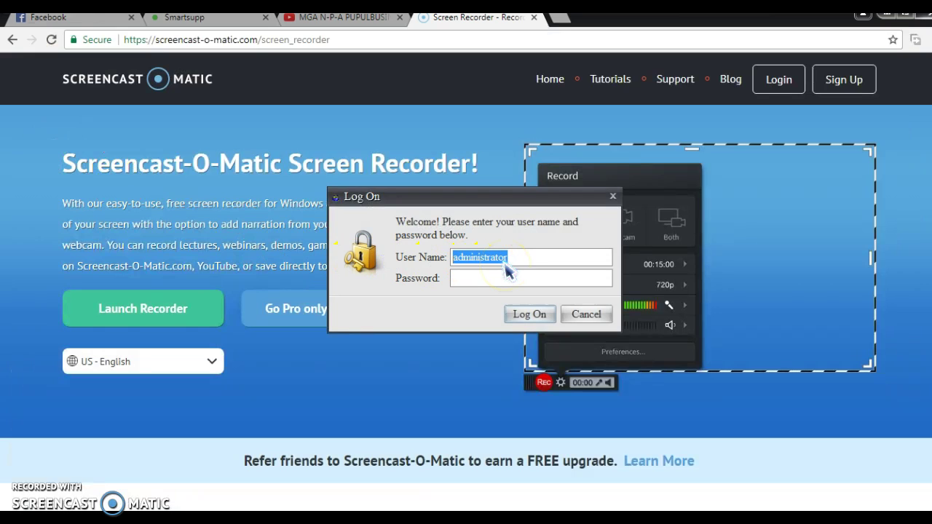
- Log on with the sales user's name and confirm a new first-logon password to reach the Sales screen
text(juan)
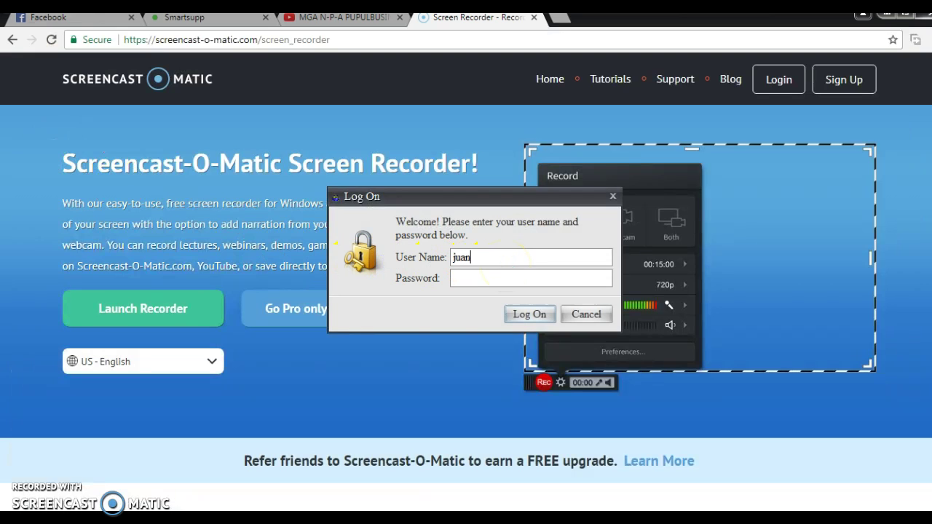
key(Return)
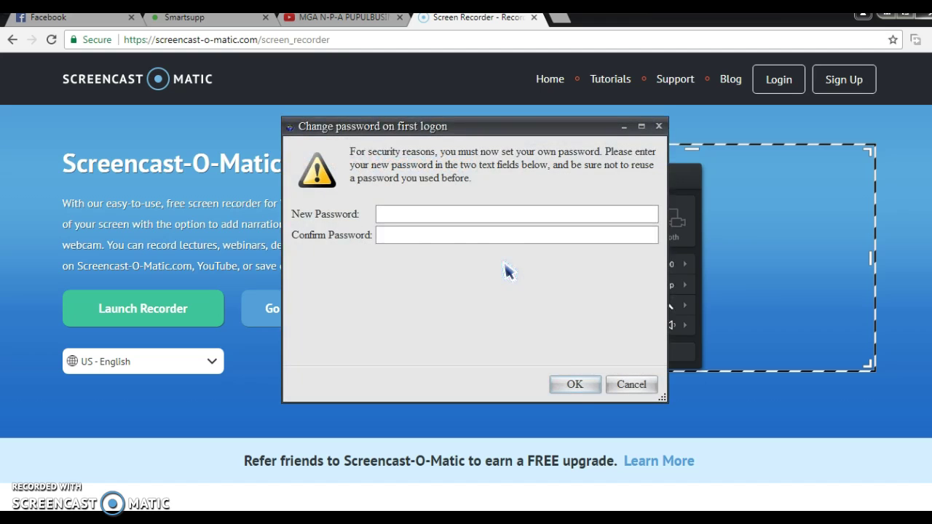
key(Return)
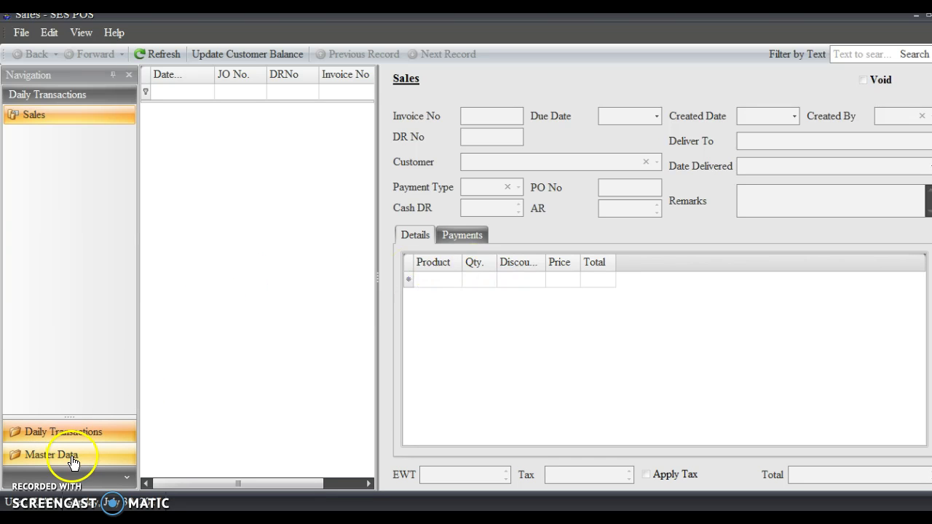
- Switch from Master Data to Daily Transactions and back, ending on Master Data with Customer and Supplier
click(70, 457)
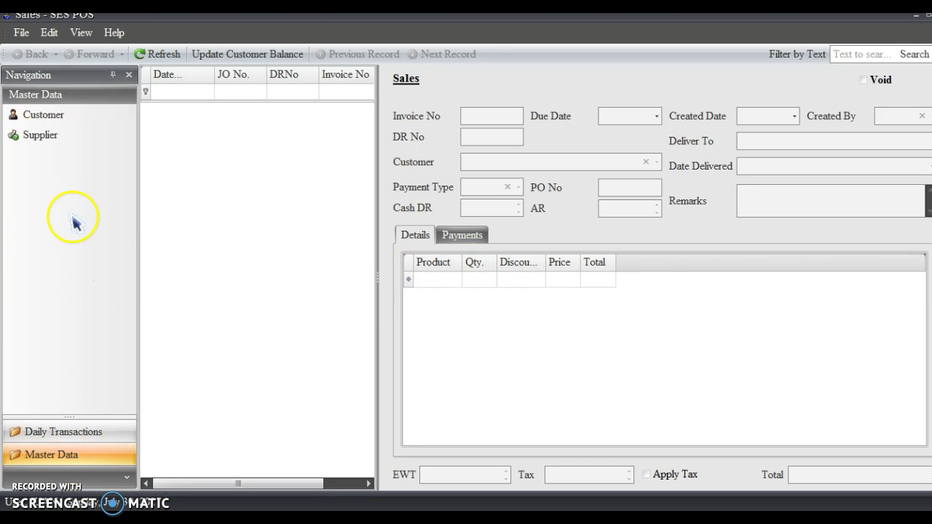
click(58, 433)
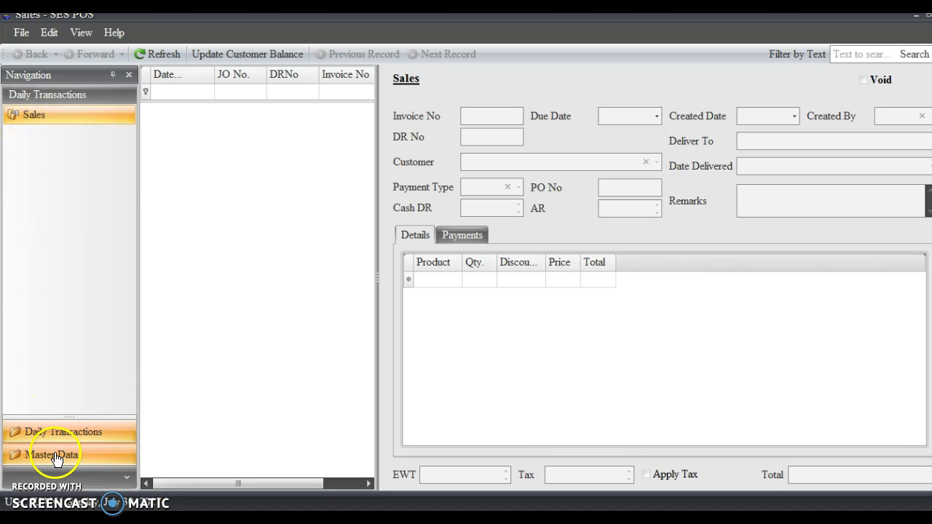
click(59, 454)
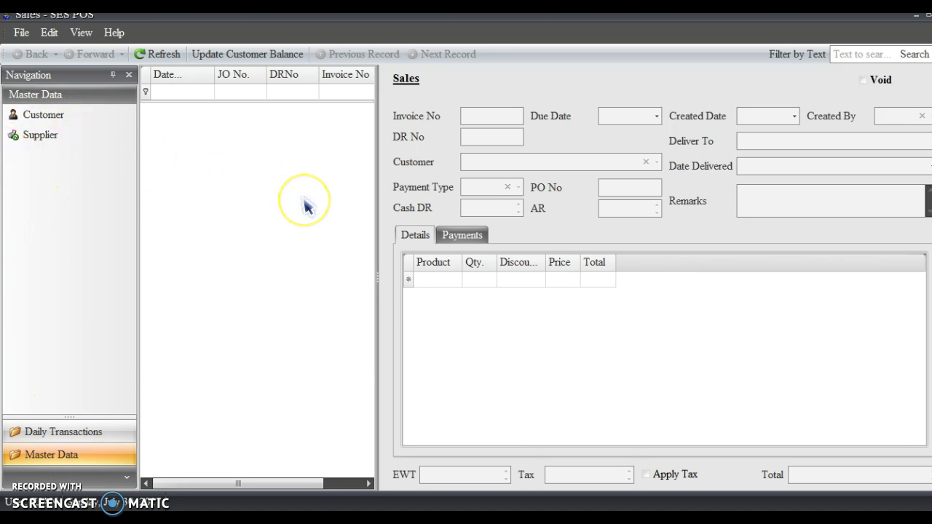